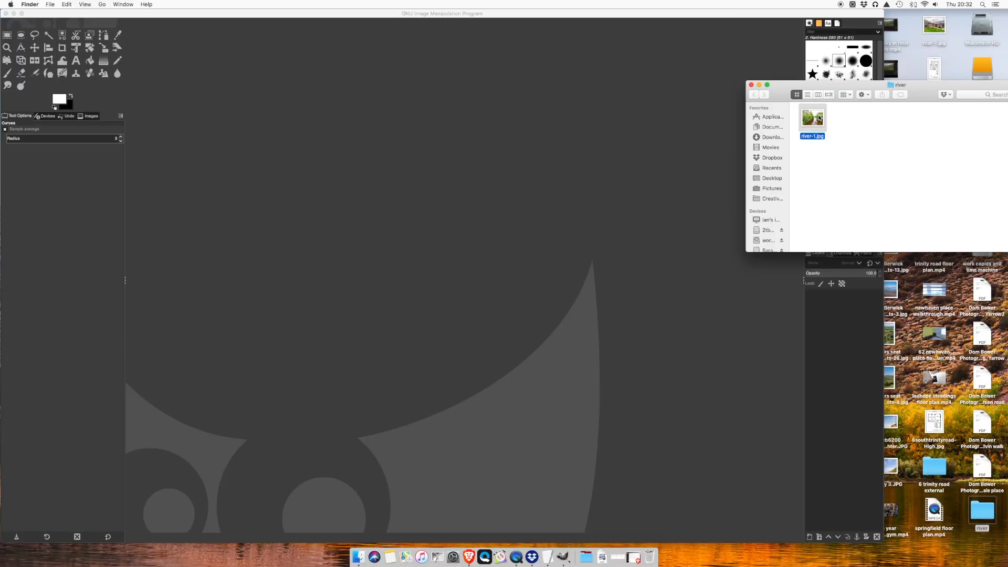
Step: Open river-1.jpg as an image, add big sky 3.JPG as a layer and place it beneath the river layer
{"action": "left_click_drag", "start_coordinate": [812, 118], "coordinate": [552, 139]}
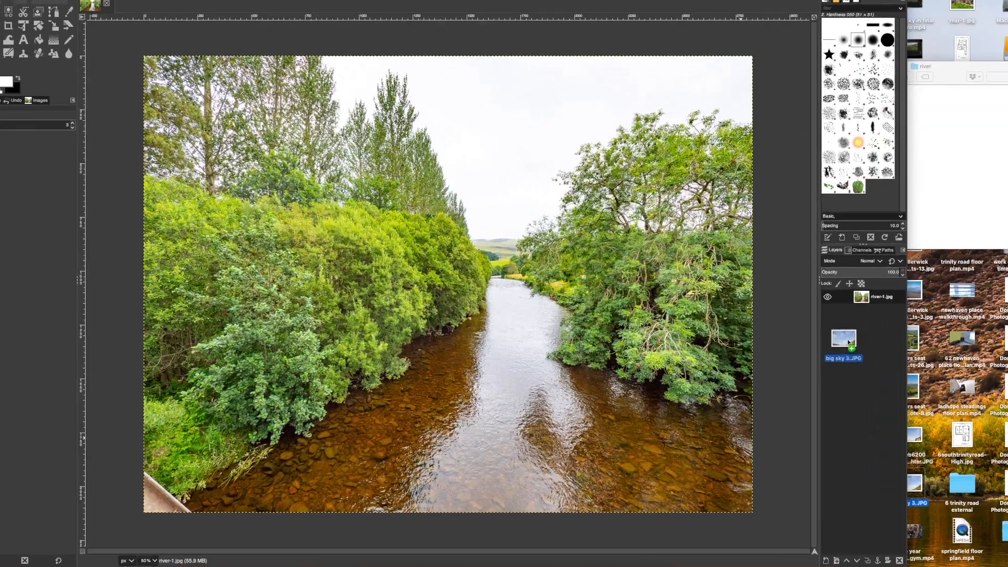
{"action": "left_click_drag", "start_coordinate": [848, 339], "coordinate": [834, 352]}
{"action": "left_click_drag", "start_coordinate": [779, 384], "coordinate": [784, 385]}
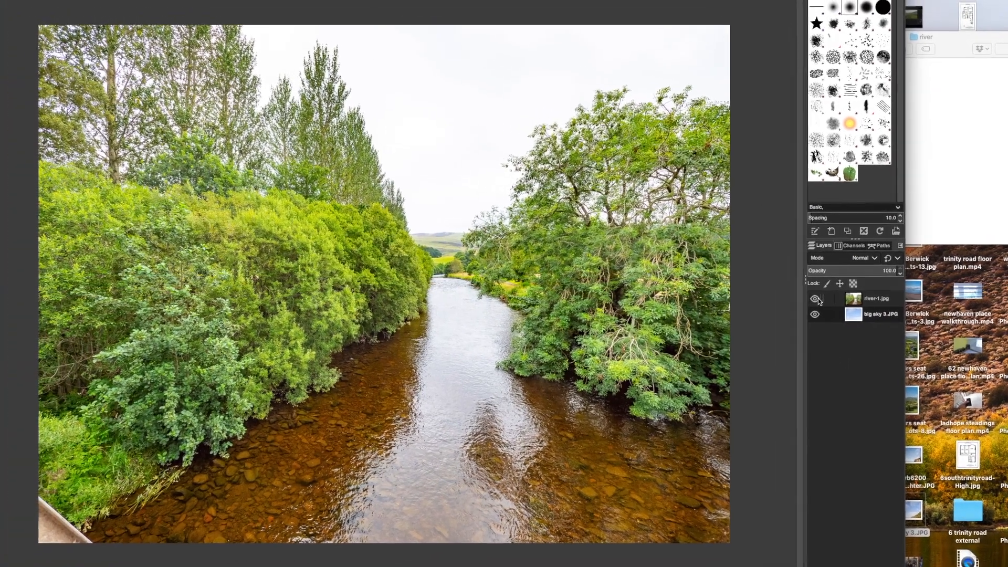
{"action": "left_click", "coordinate": [790, 300]}
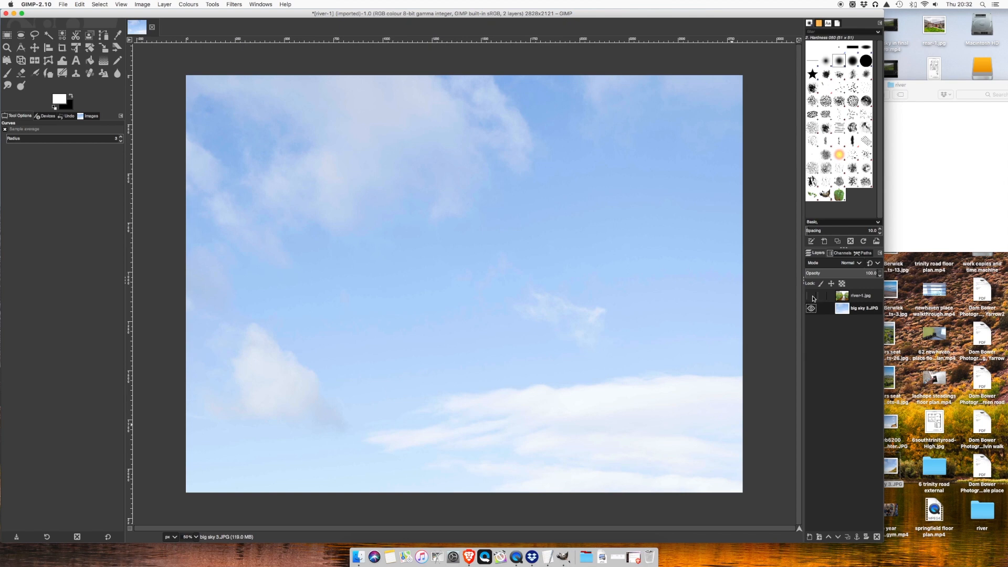
{"action": "left_click", "coordinate": [811, 295]}
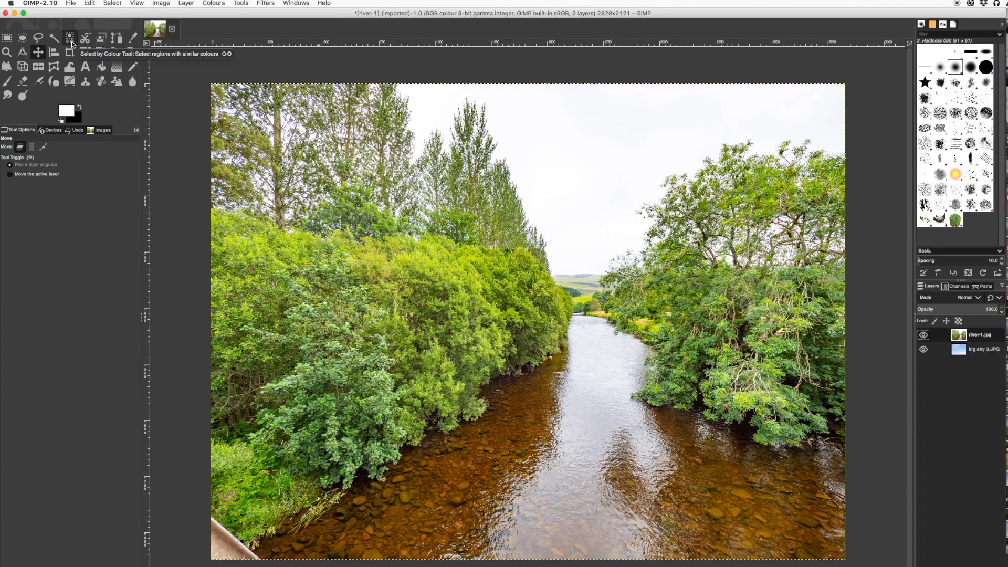
Step: Select the white sky on the river-1.jpg layer by colour with threshold 8.0 and grow the selection
{"action": "left_click", "coordinate": [69, 37]}
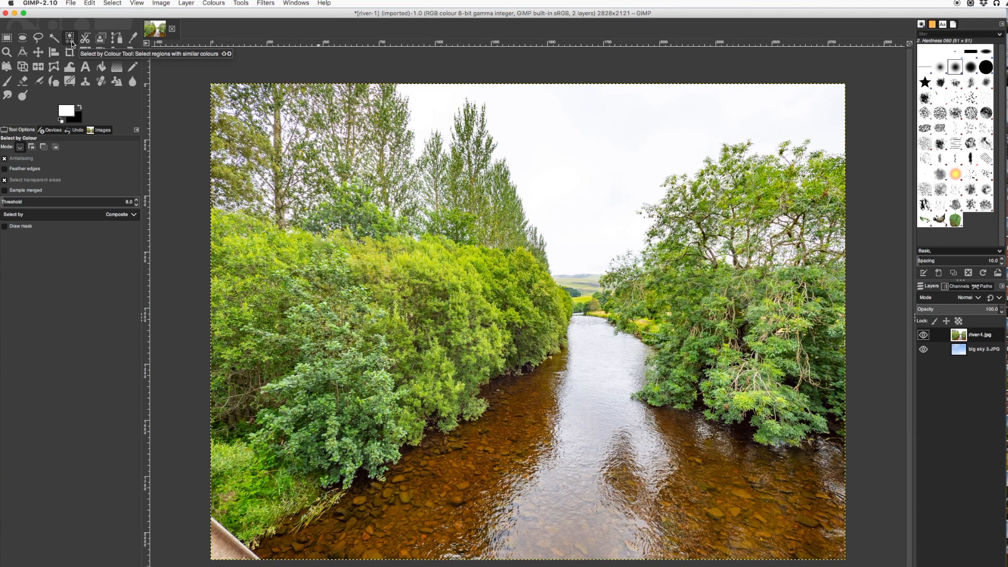
{"action": "left_click", "coordinate": [558, 128]}
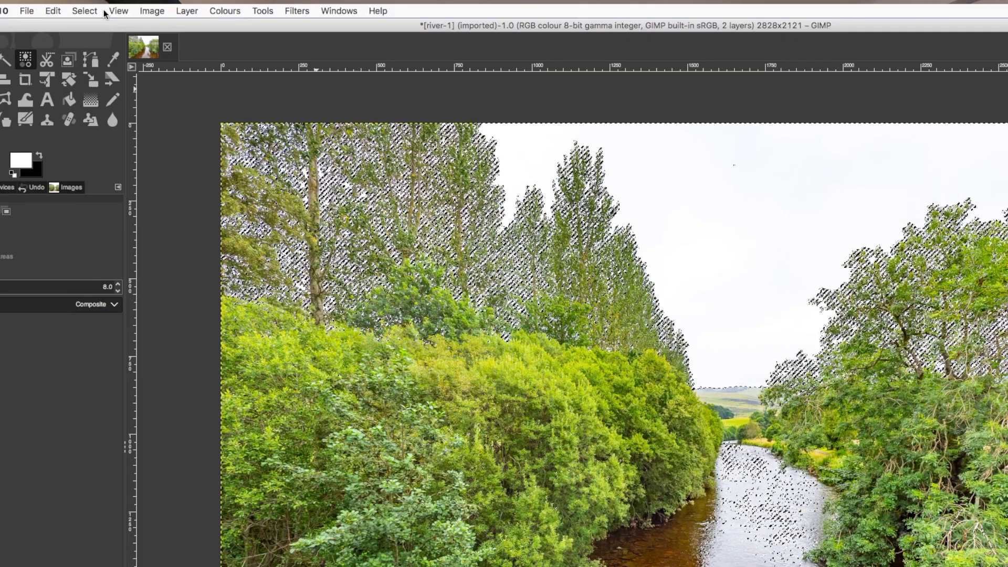
{"action": "left_click", "coordinate": [120, 5]}
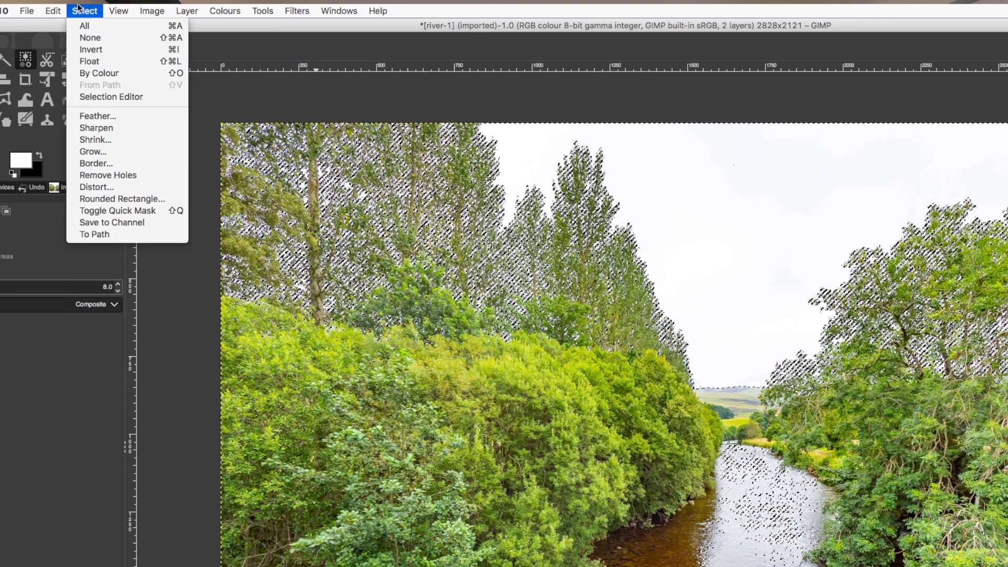
{"action": "left_click", "coordinate": [98, 151]}
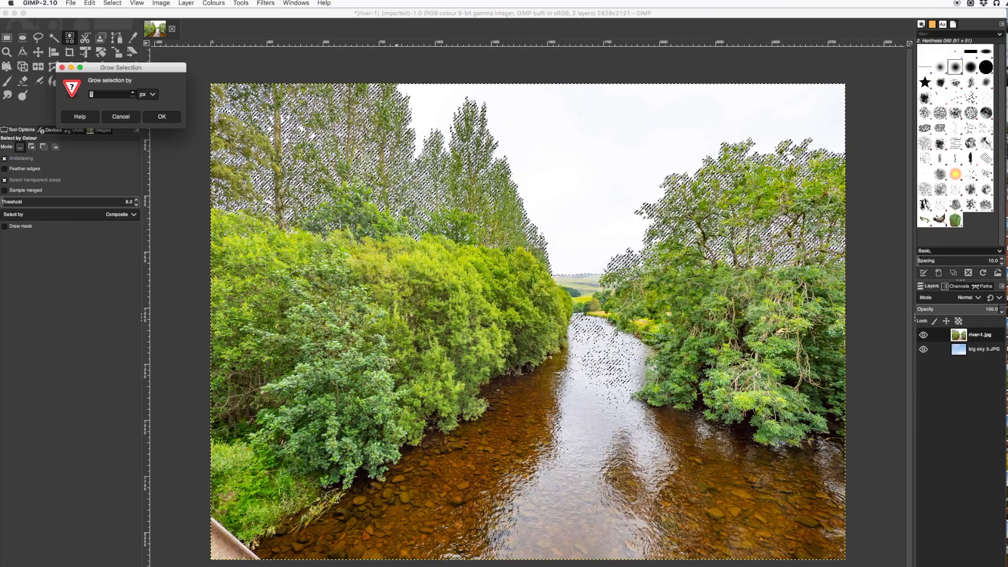
{"action": "left_click", "coordinate": [167, 116]}
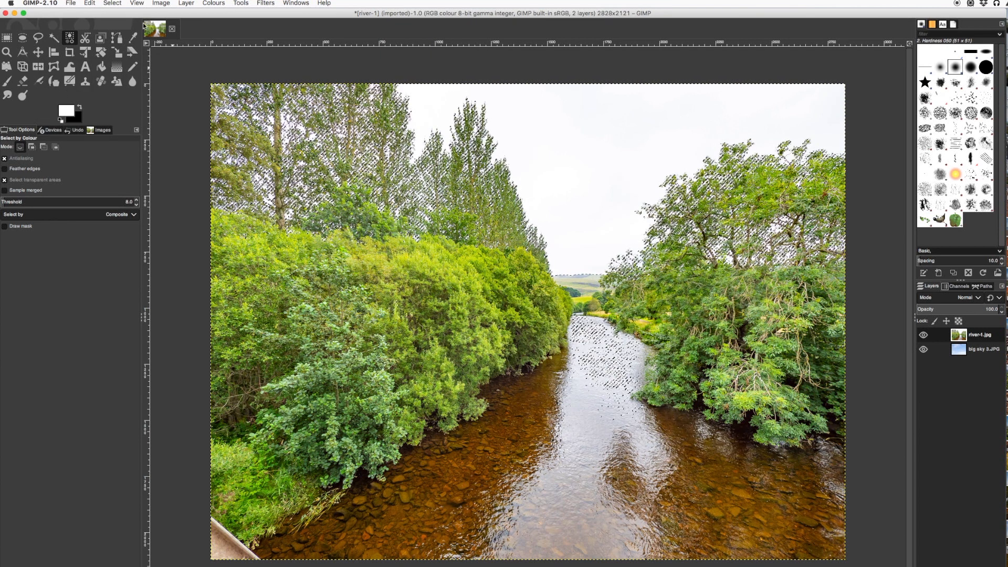
Step: Invert the sky selection and float it out to a new layer
{"action": "left_click", "coordinate": [107, 5]}
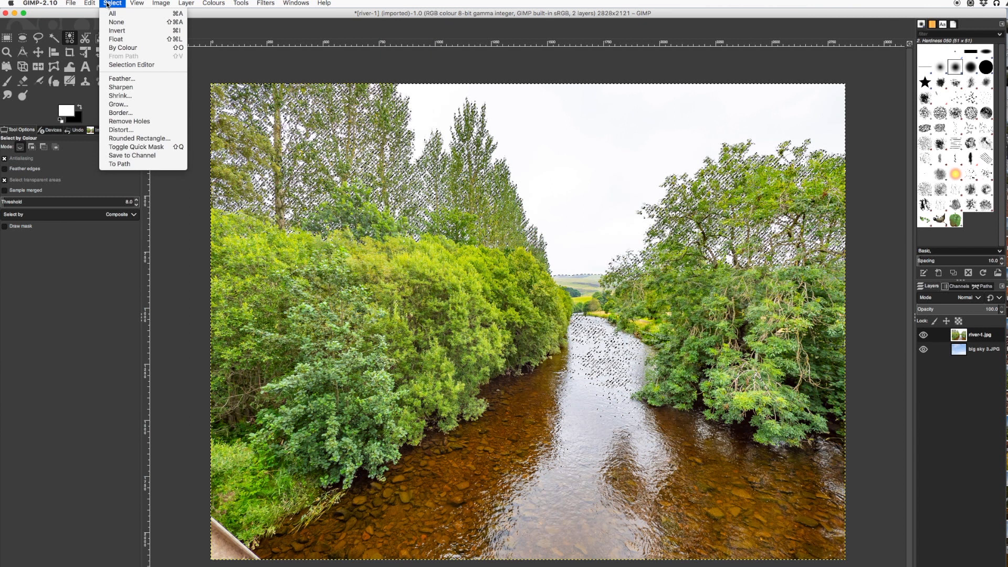
{"action": "left_click", "coordinate": [114, 32]}
{"action": "left_click", "coordinate": [112, 4]}
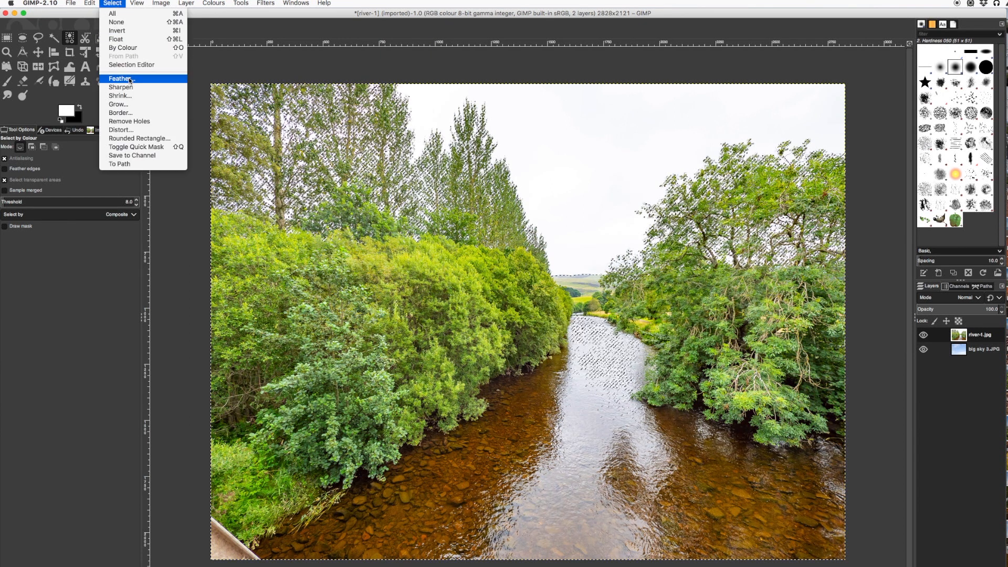
{"action": "left_click", "coordinate": [117, 39]}
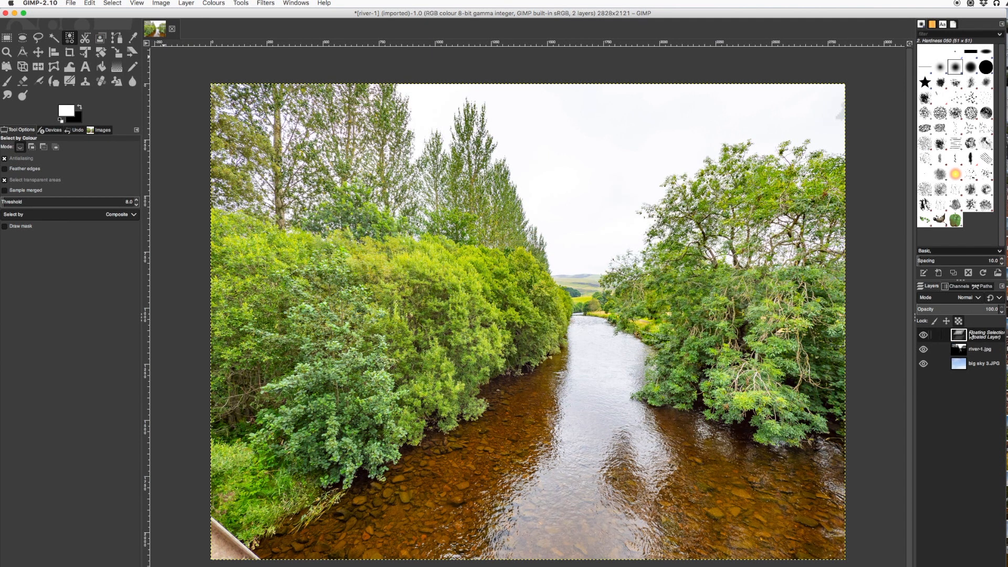
{"action": "right_click", "coordinate": [966, 336]}
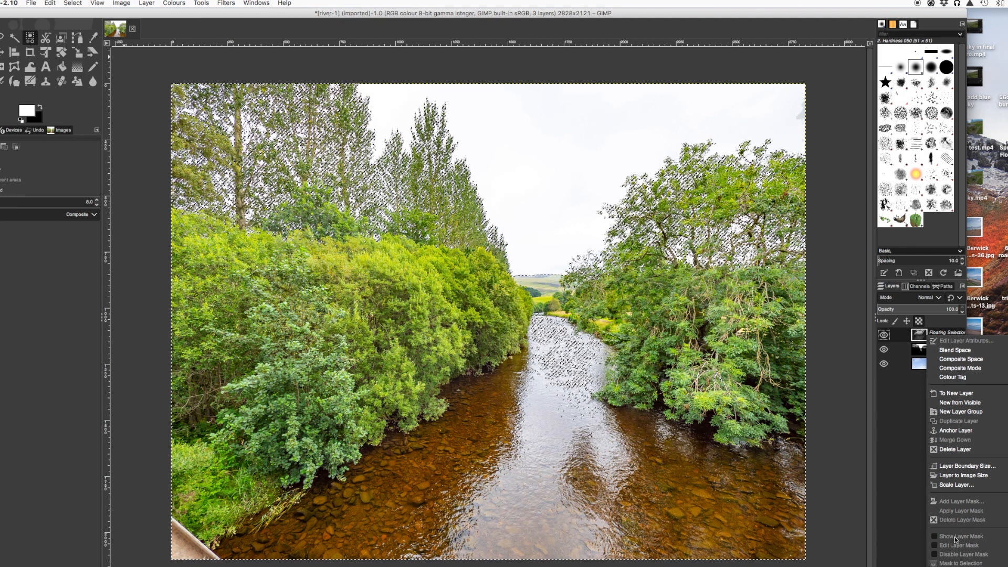
{"action": "left_click", "coordinate": [959, 394]}
Step: Compare the image with the river-1.jpg layer hidden and shown, examining the replaced sky and the water surface
{"action": "left_click", "coordinate": [884, 350]}
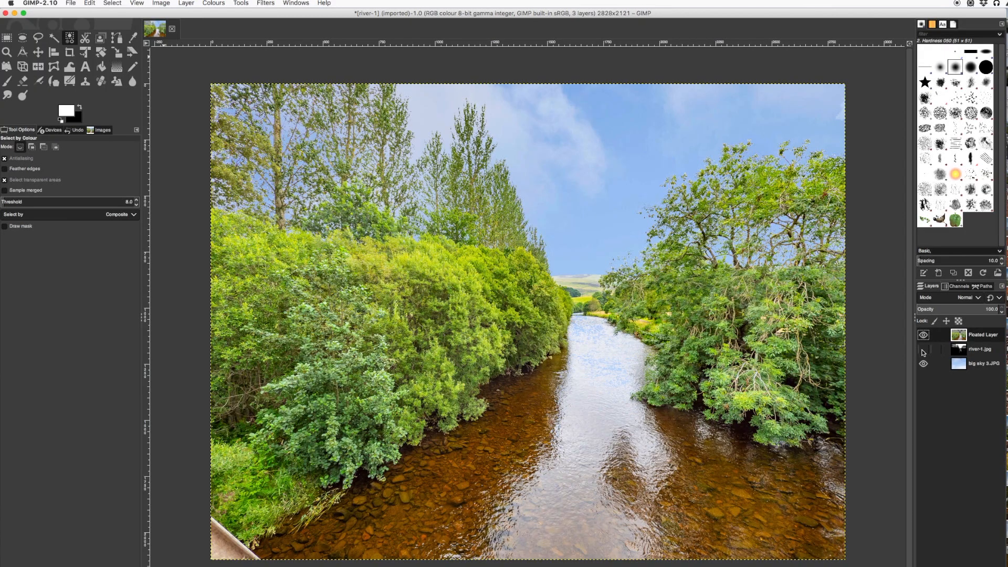
{"action": "left_click", "coordinate": [923, 351]}
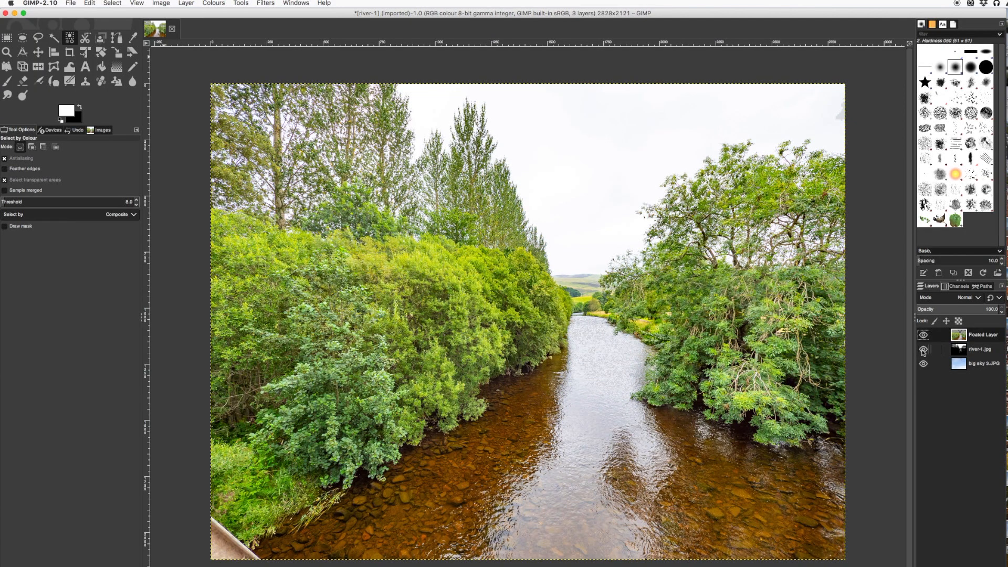
{"action": "left_click", "coordinate": [923, 350]}
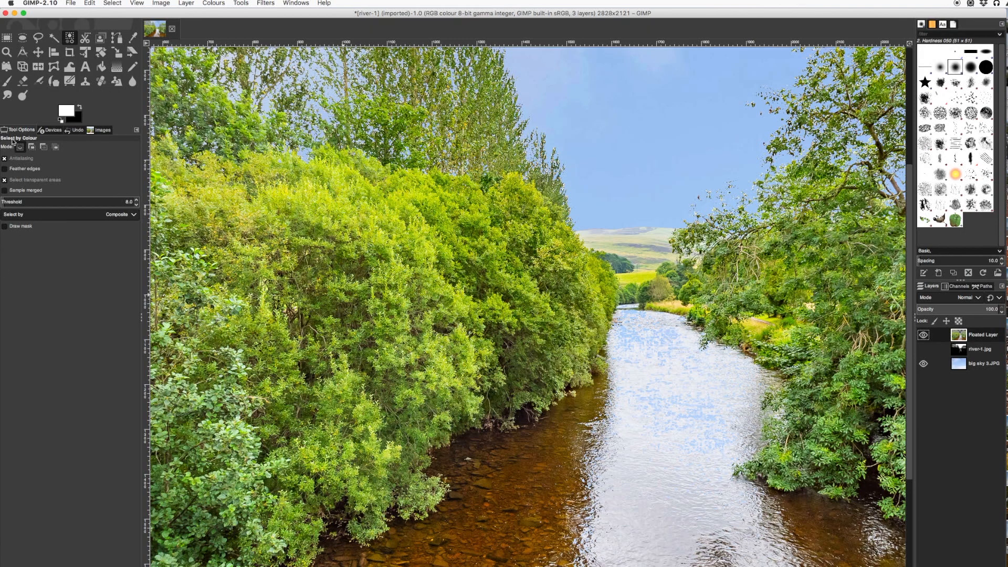
{"action": "left_click", "coordinate": [38, 52]}
{"action": "left_click_drag", "start_coordinate": [592, 354], "coordinate": [525, 342]}
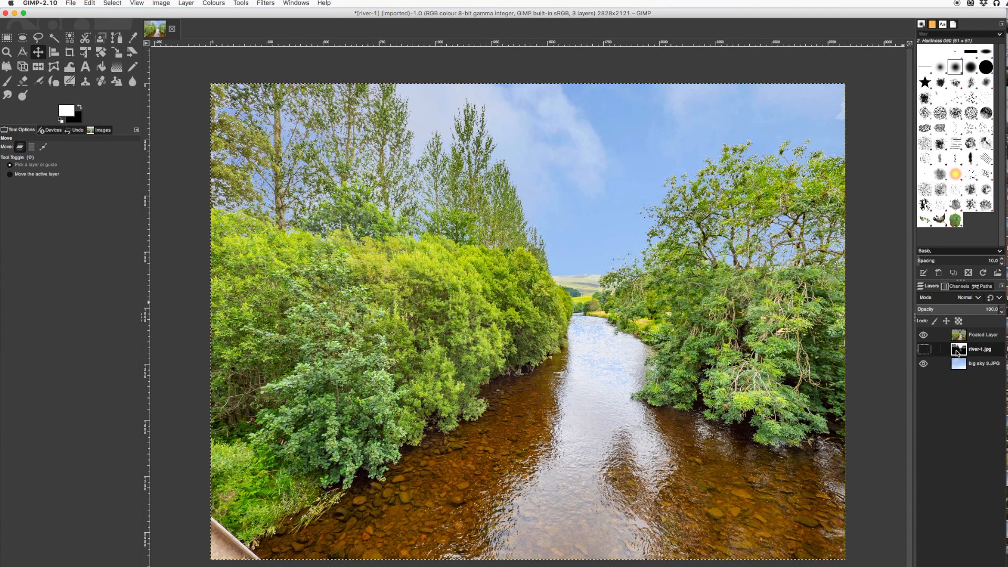
Step: Make the river-1.jpg layer visible and add a black (full transparency) layer mask to it
{"action": "left_click", "coordinate": [923, 349]}
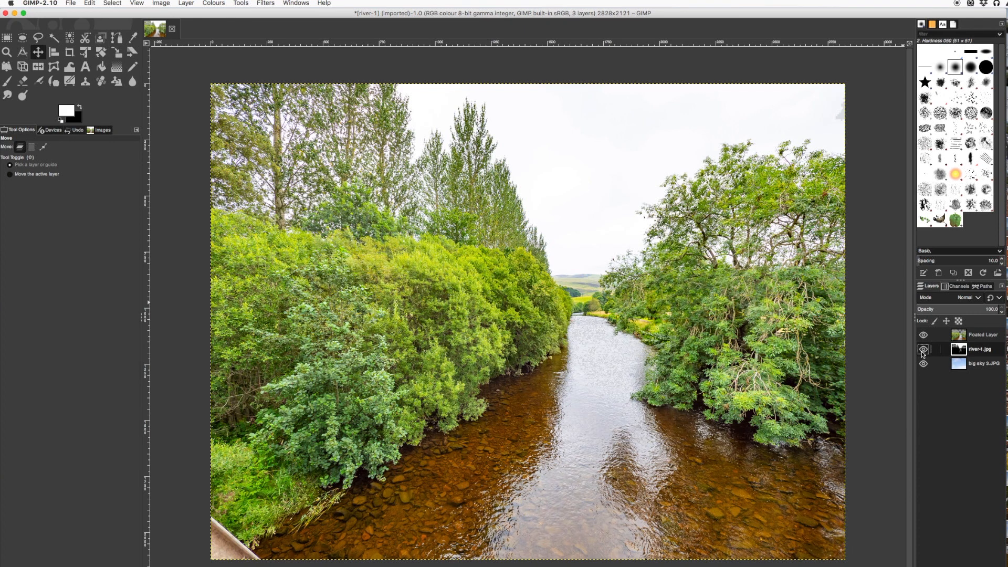
{"action": "right_click", "coordinate": [954, 351]}
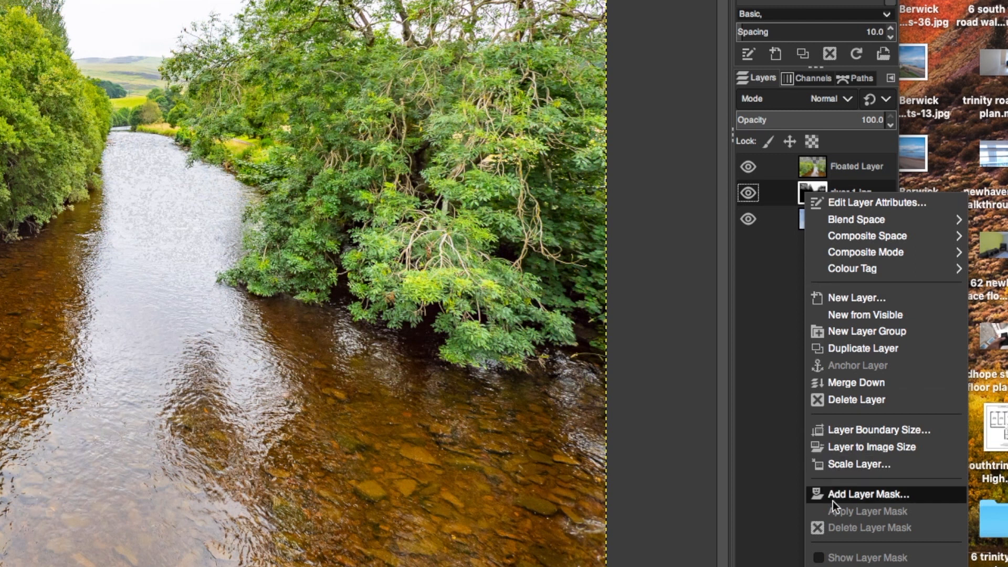
{"action": "left_click", "coordinate": [835, 496]}
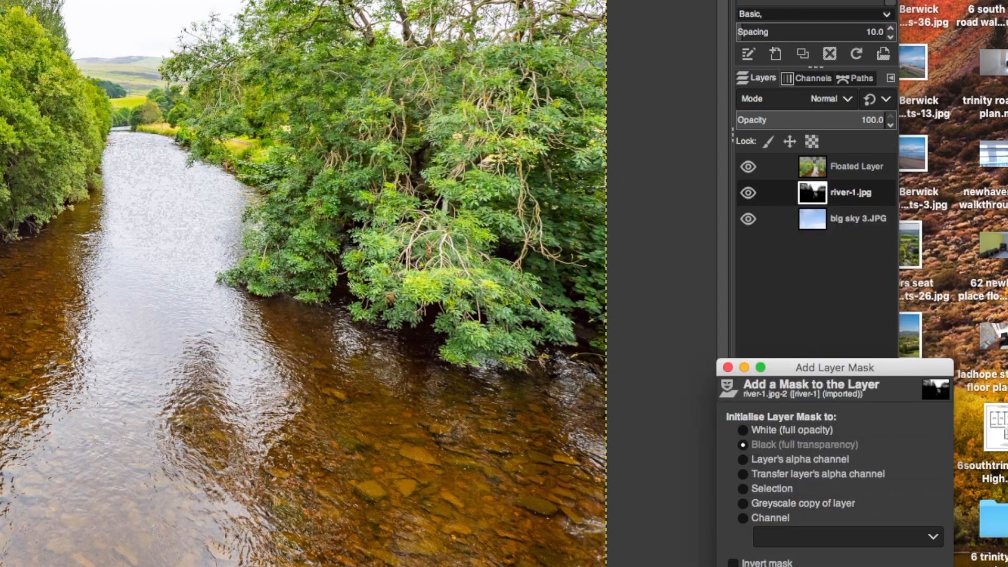
{"action": "key", "text": "Return"}
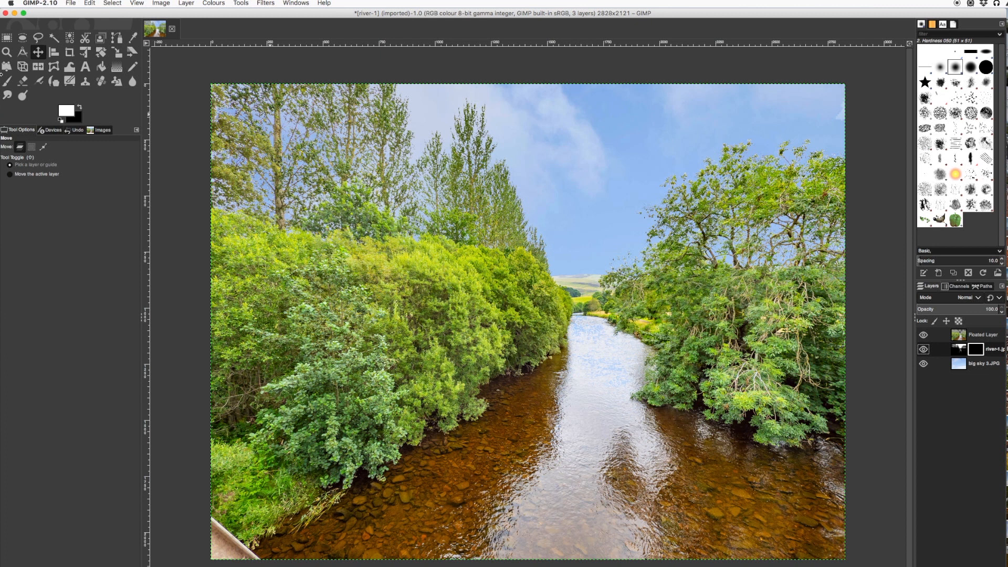
Step: Paint white over the water on the river-1.jpg layer mask with a soft 220 px brush to restore the river
{"action": "left_click", "coordinate": [9, 84]}
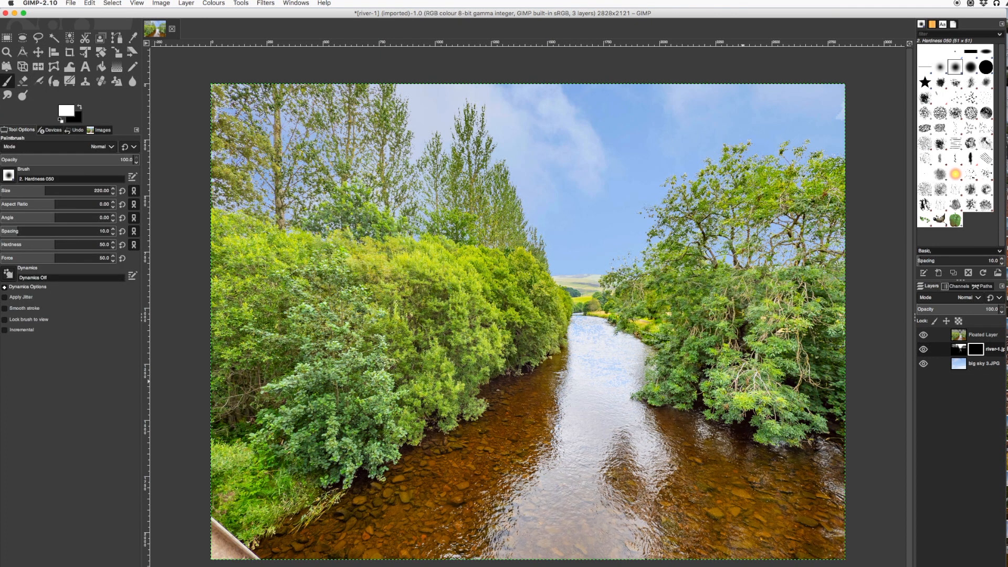
{"action": "left_click", "coordinate": [609, 134]}
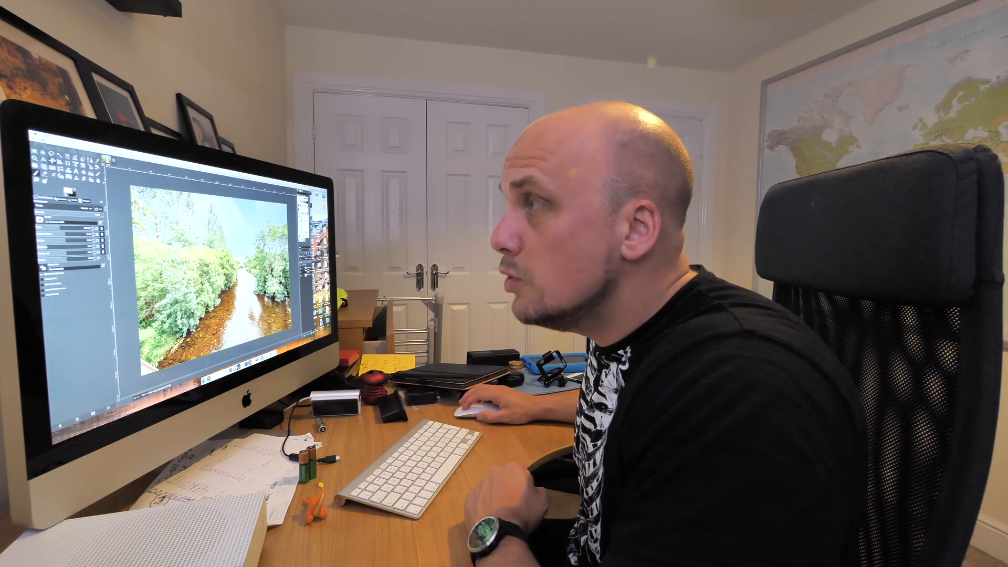
Step: Move the big sky 3.JPG layer upward behind the trees so its low clouds sit just above the distant hills
{"action": "key", "text": "m"}
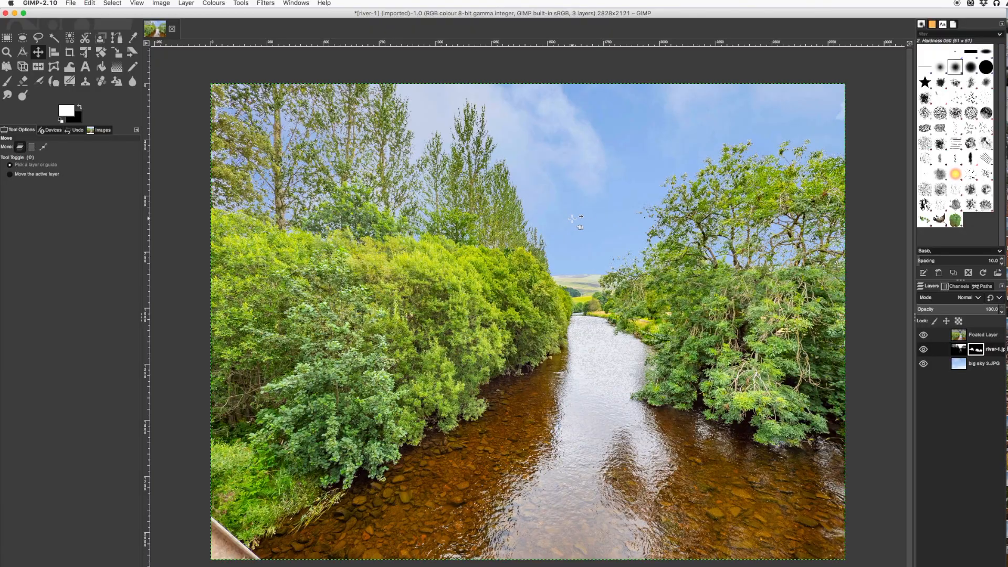
{"action": "left_click_drag", "start_coordinate": [572, 218], "coordinate": [598, 176]}
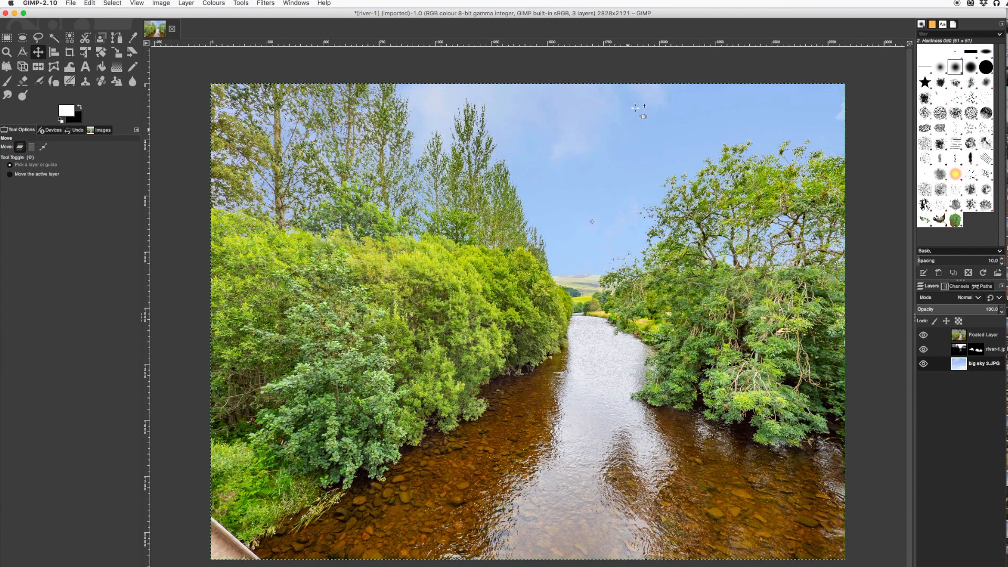
{"action": "left_click_drag", "start_coordinate": [531, 43], "coordinate": [530, 521]}
{"action": "left_click_drag", "start_coordinate": [531, 138], "coordinate": [584, 260]}
{"action": "left_click", "coordinate": [585, 260]}
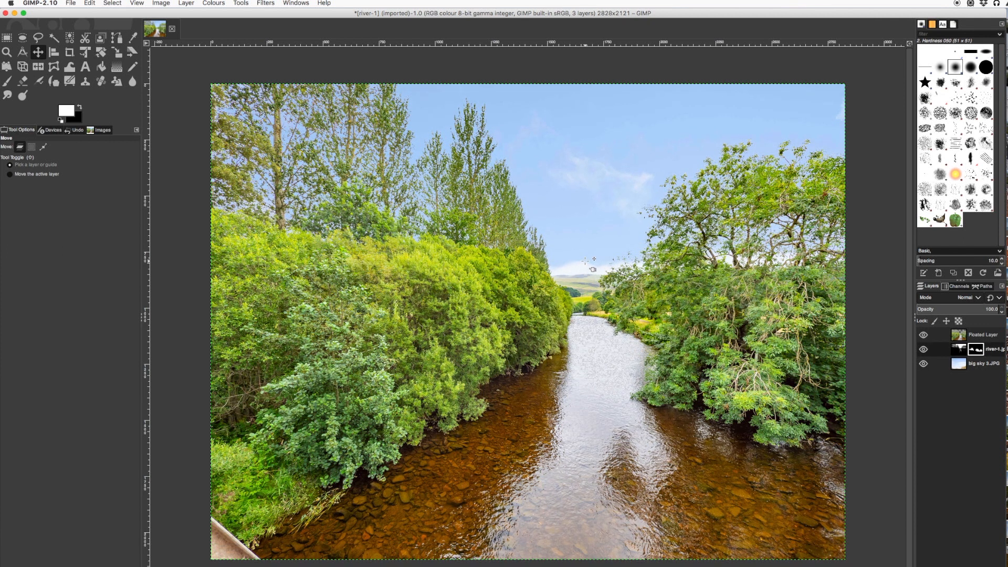